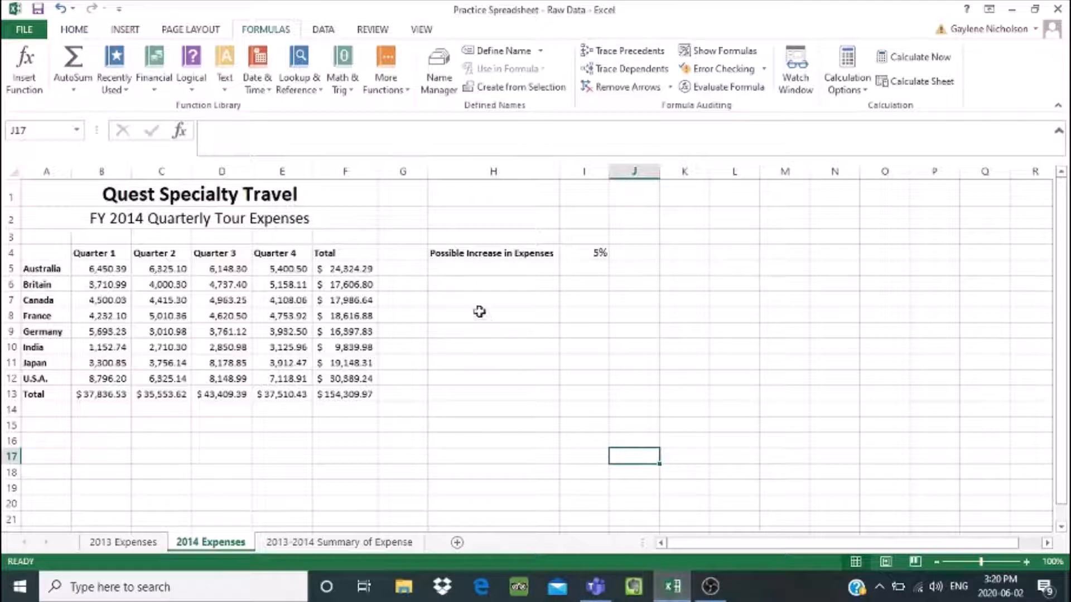
- Inspect the total formulas for Australia and Britain and the percentage in I4
click(477, 270)
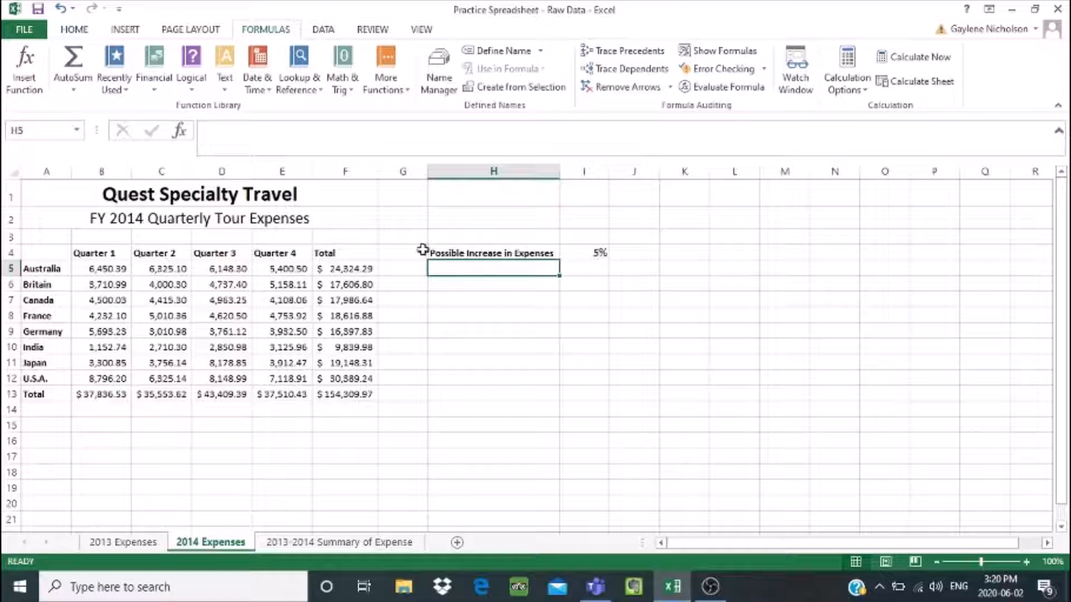
click(352, 270)
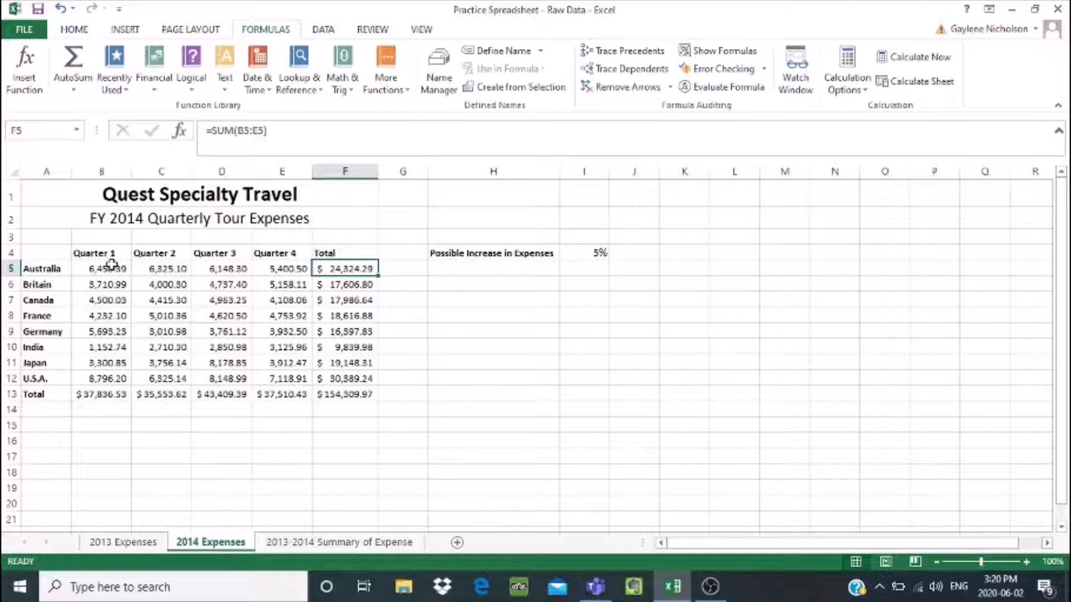
click(332, 285)
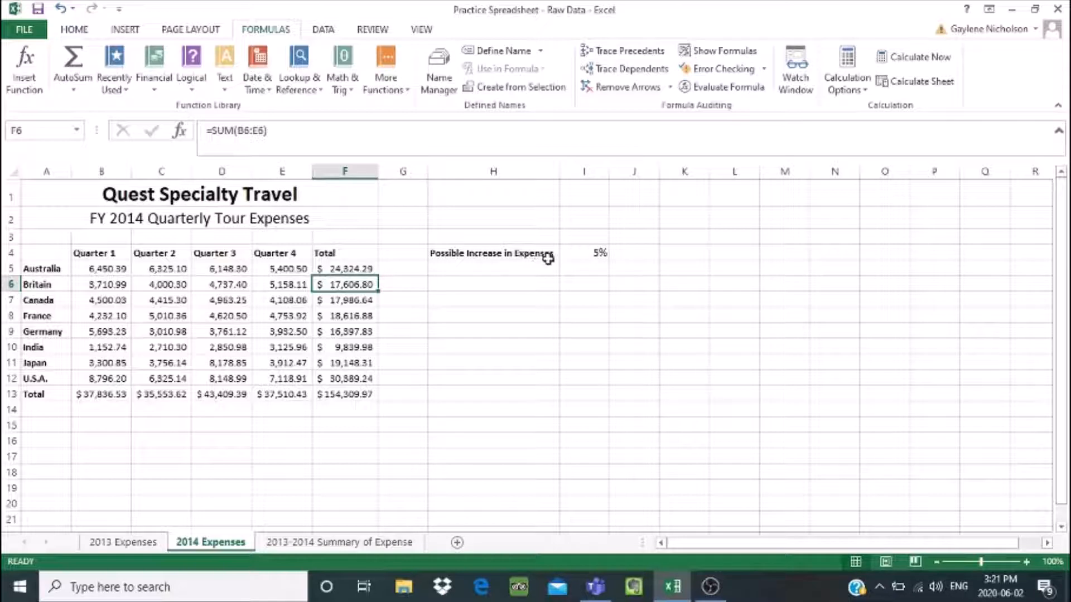
click(590, 254)
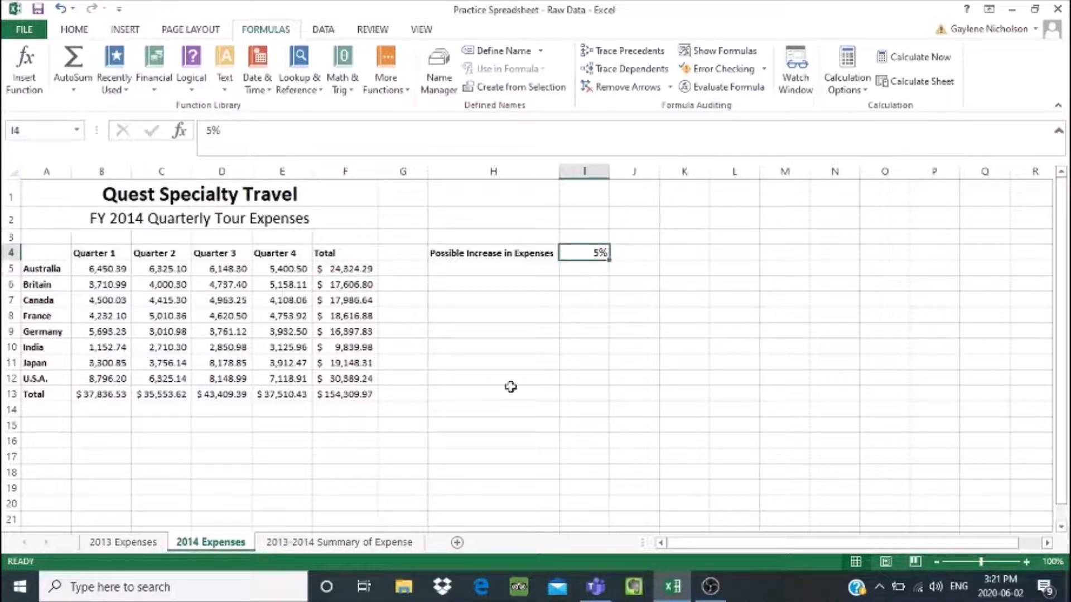
- Calculate Australia's increased expenses in H5 with the formula =F5*1.05
click(450, 267)
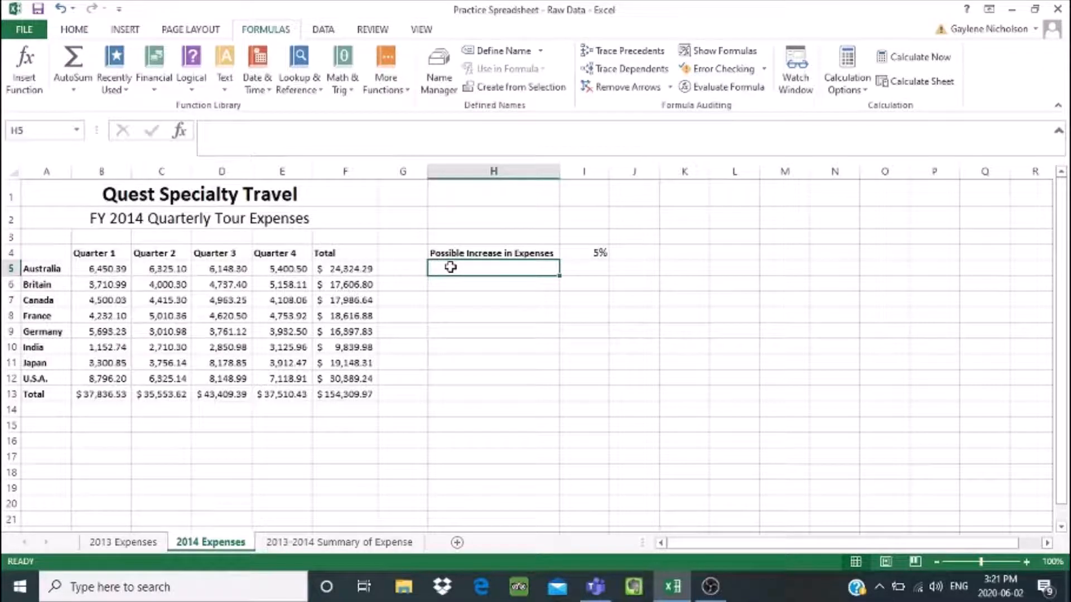
text(=)
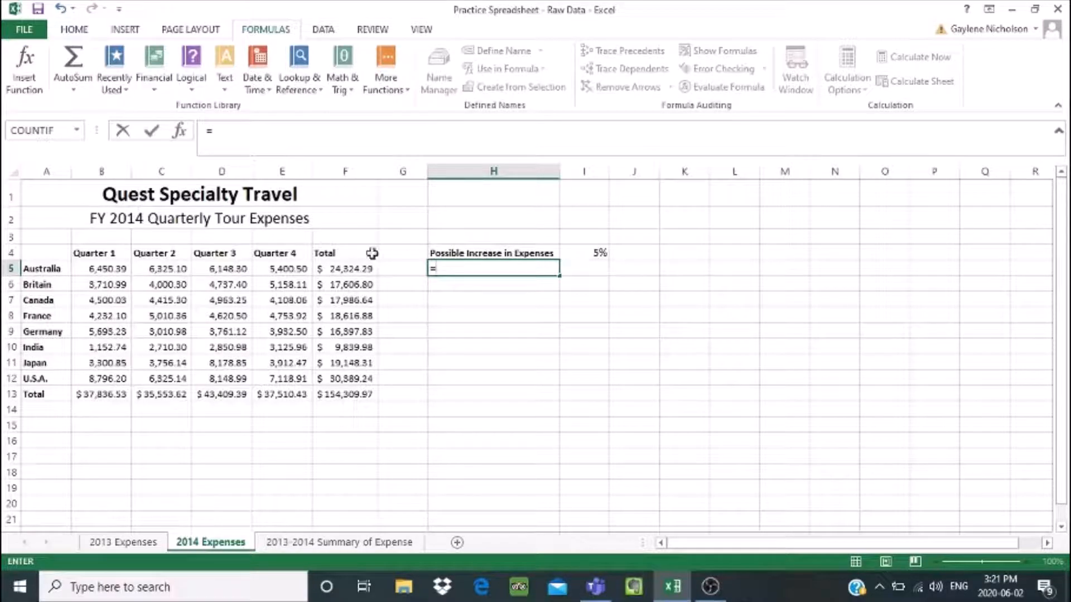
click(357, 267)
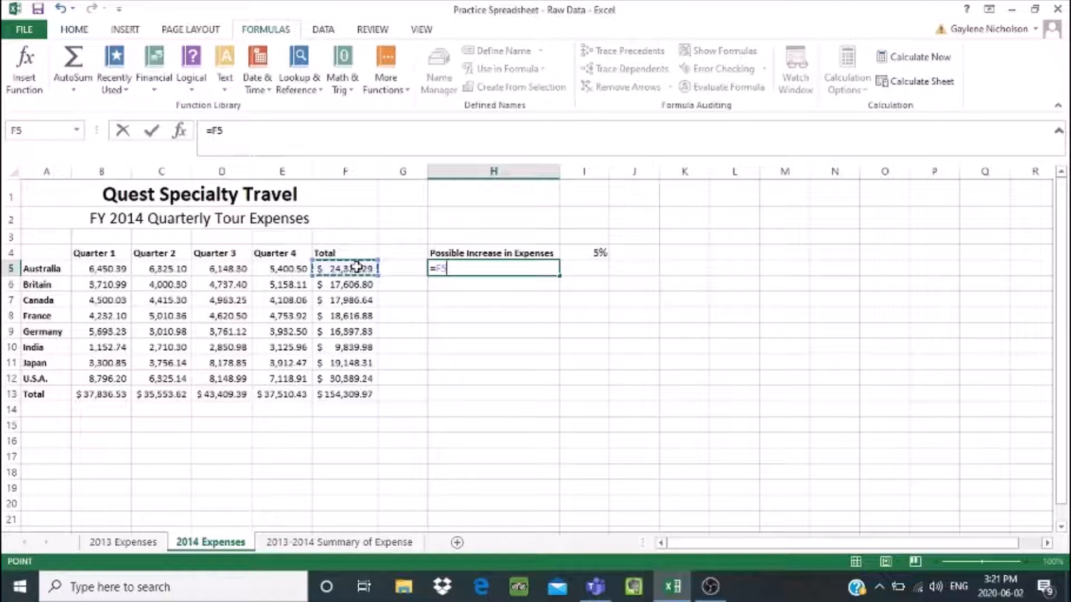
text(*)
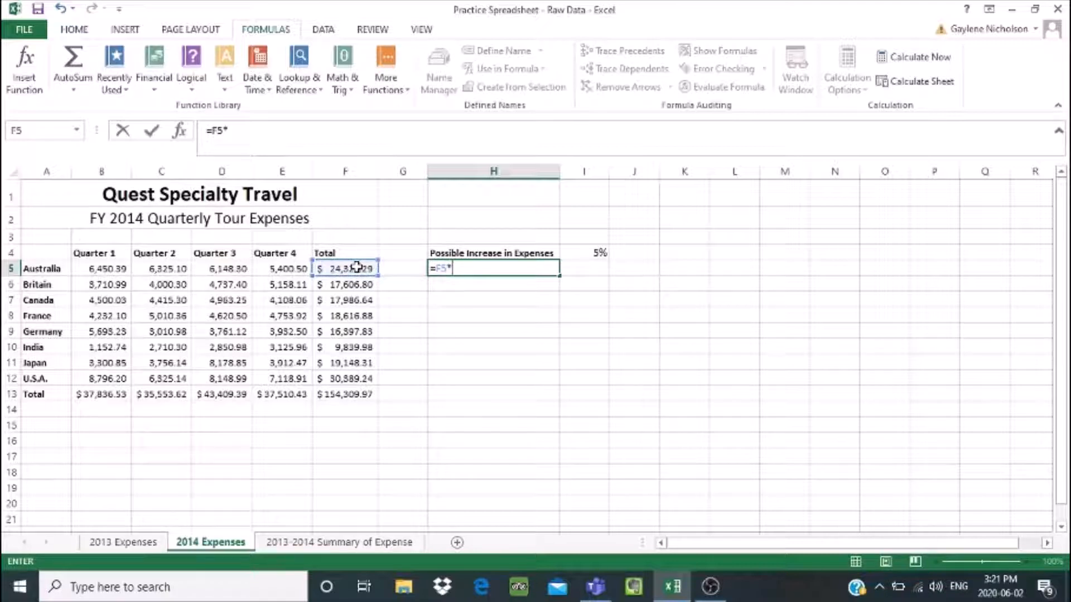
text(1.05)
key(Return)
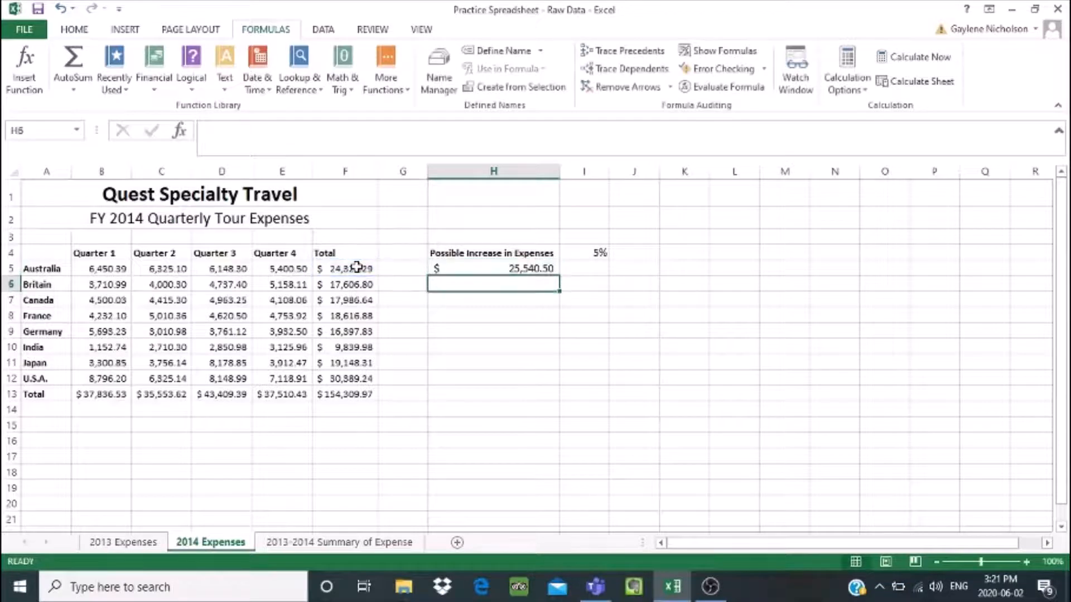
- Replace the formula in H5 with =F5+(F5*I4) so it refers to the percentage cell
click(481, 269)
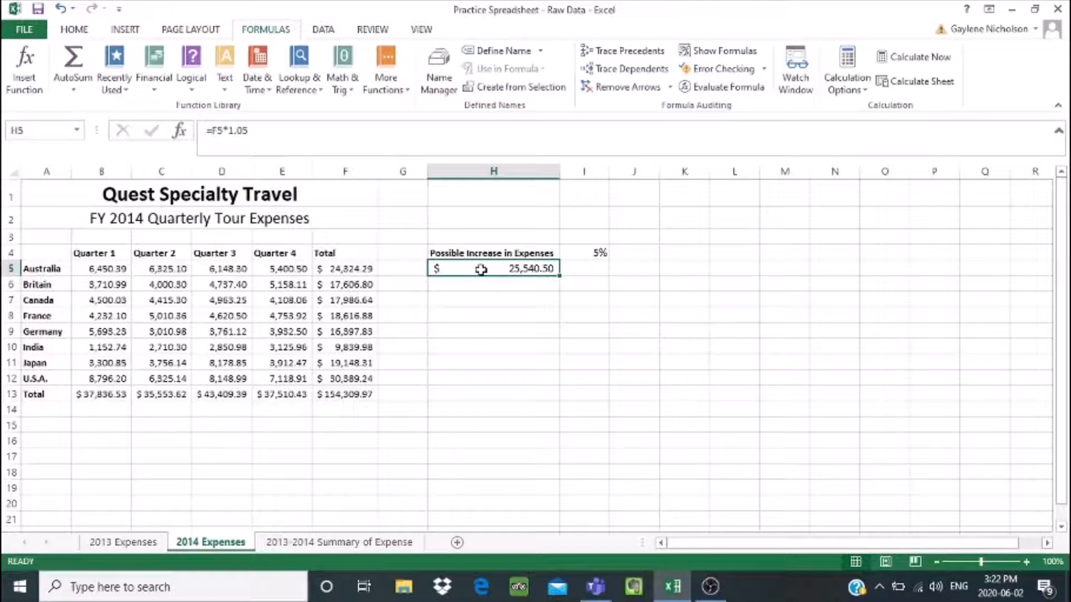
key(Delete)
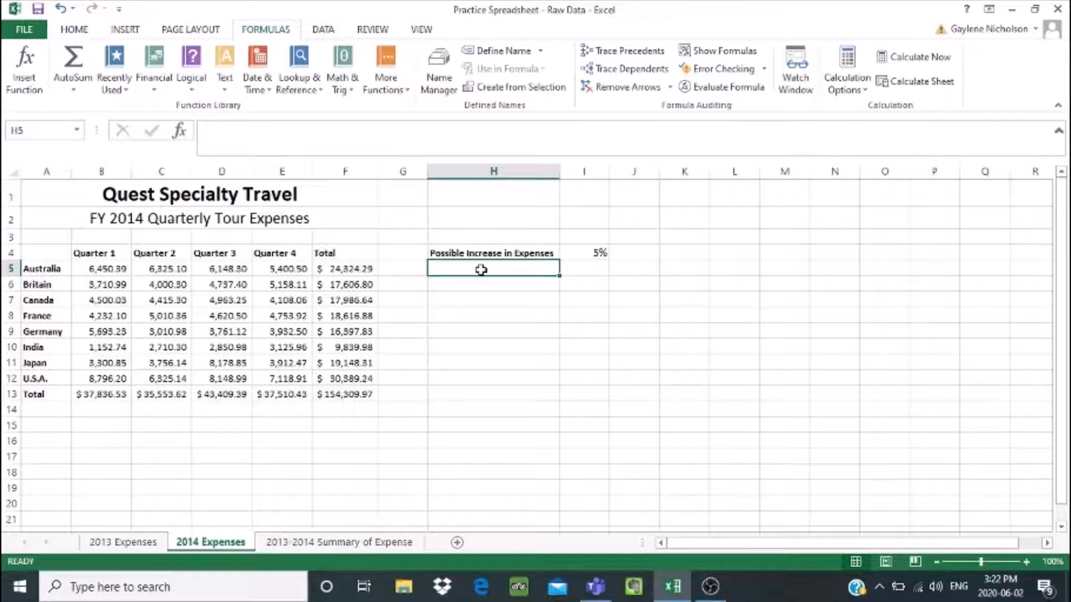
text(=)
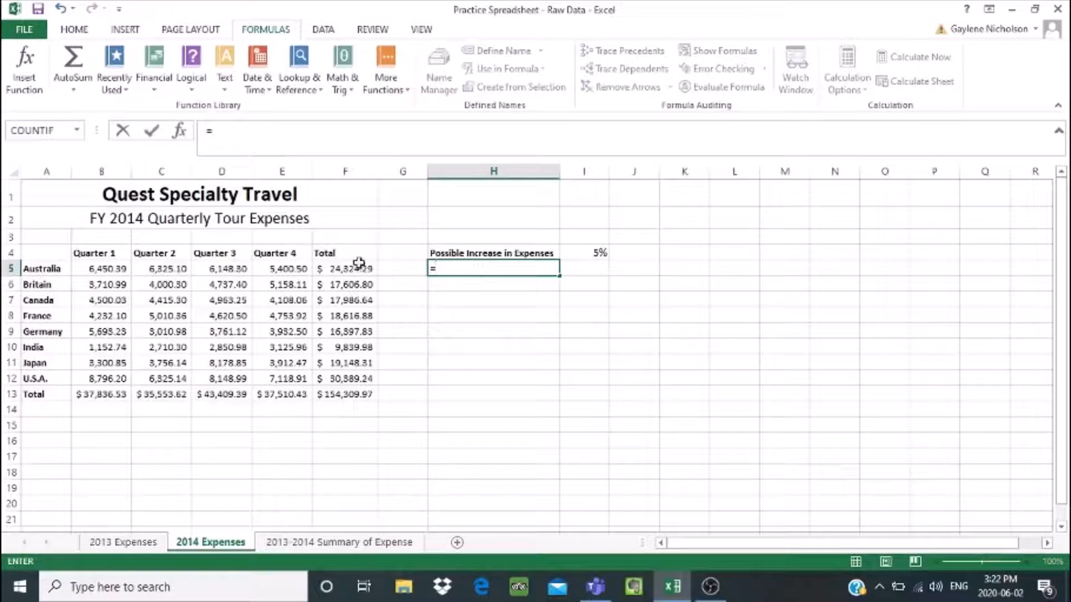
click(358, 267)
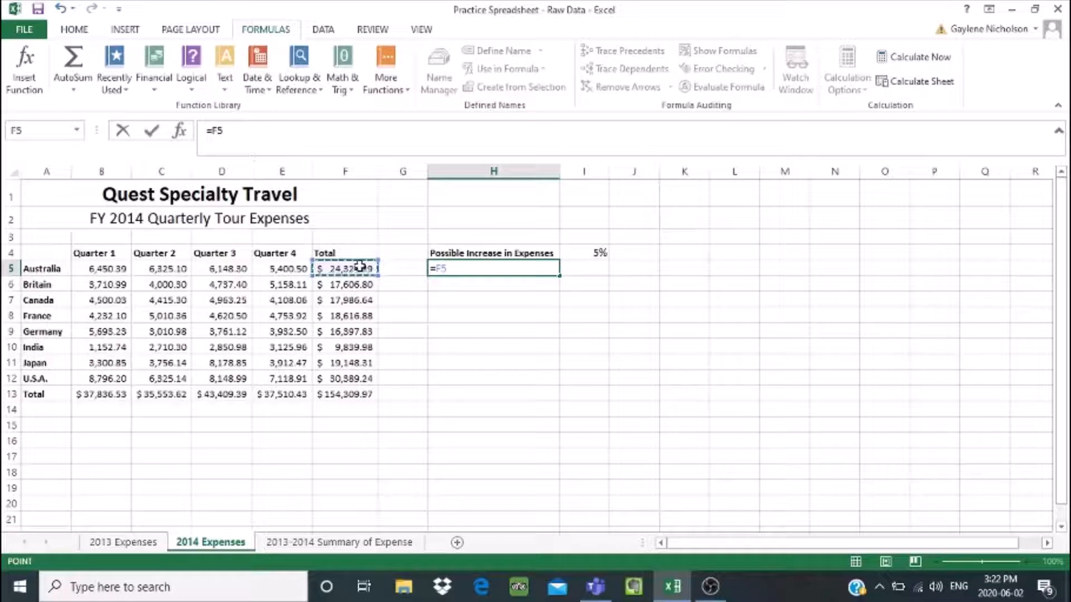
text(*)
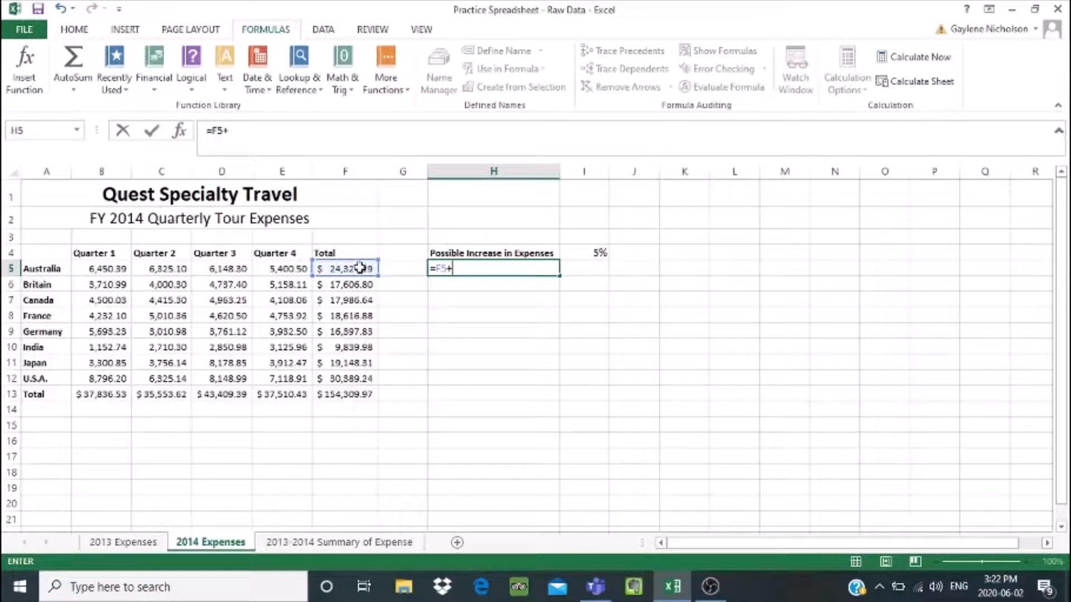
click(360, 268)
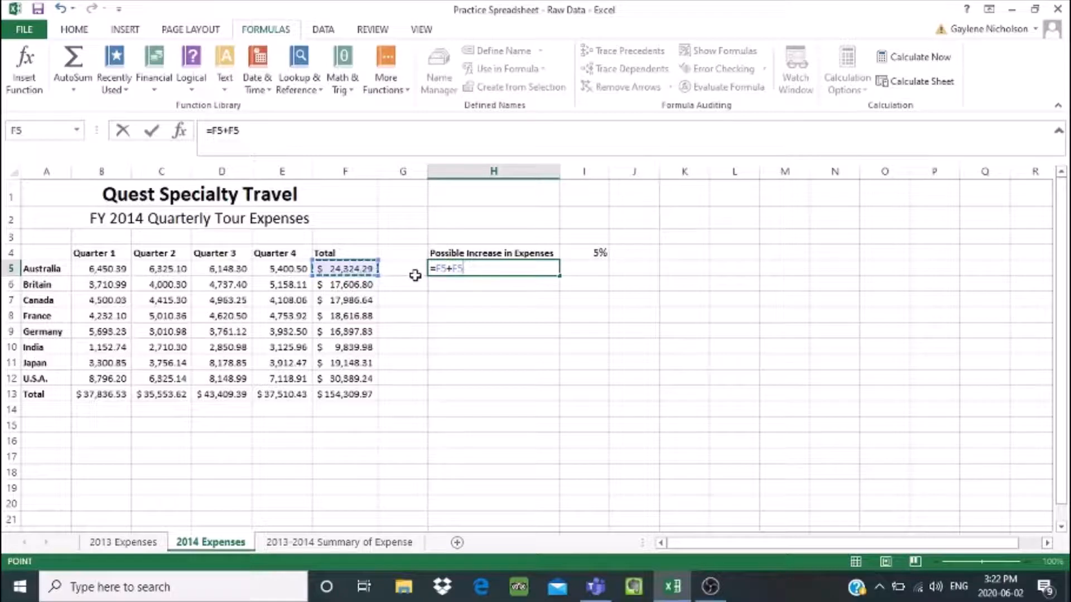
text(*)
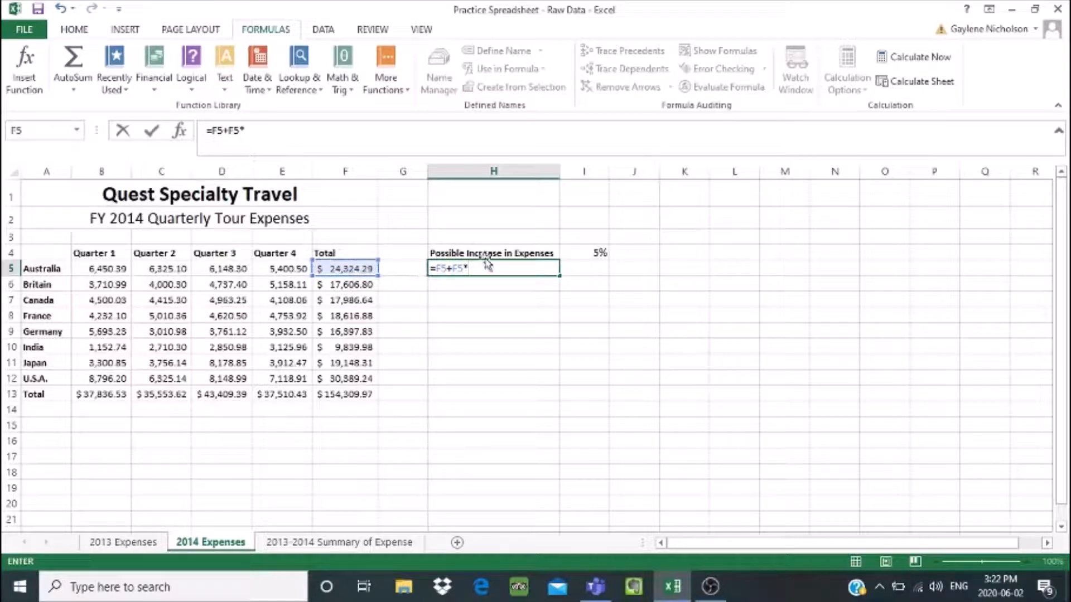
click(596, 250)
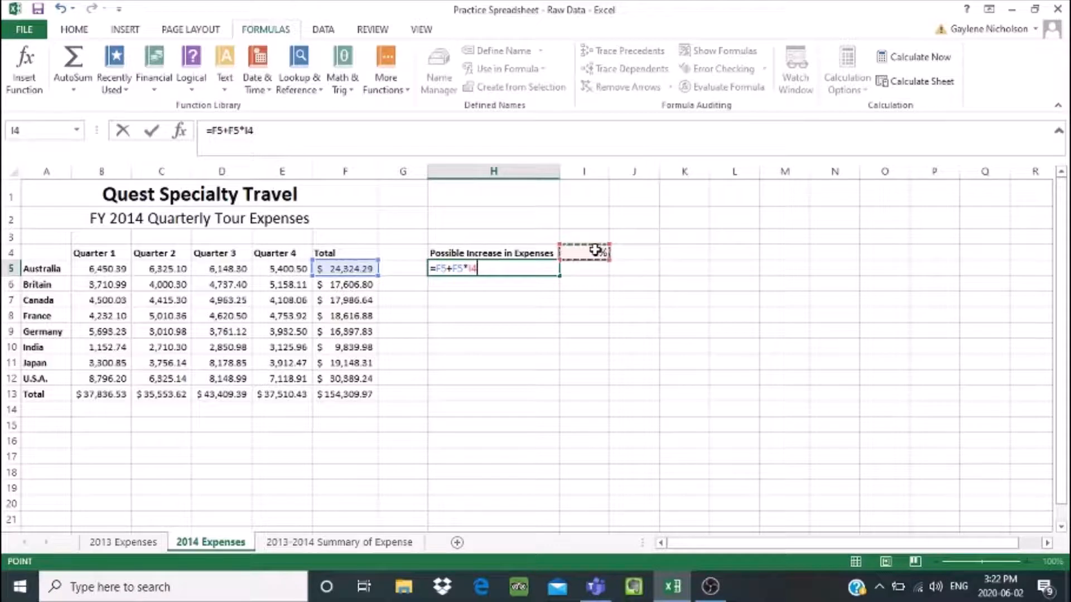
click(454, 268)
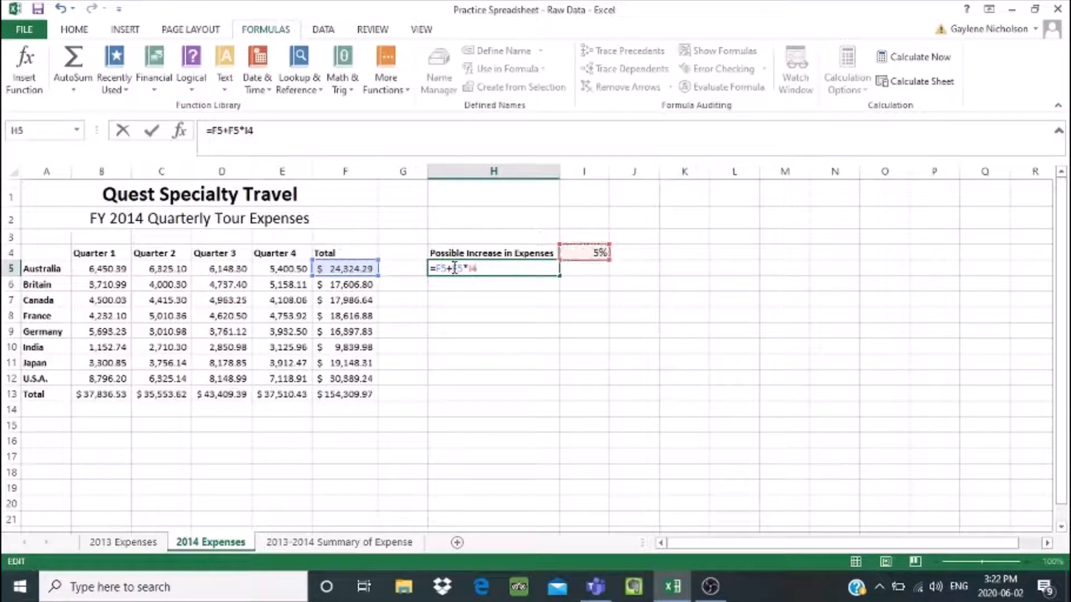
text(()
text())
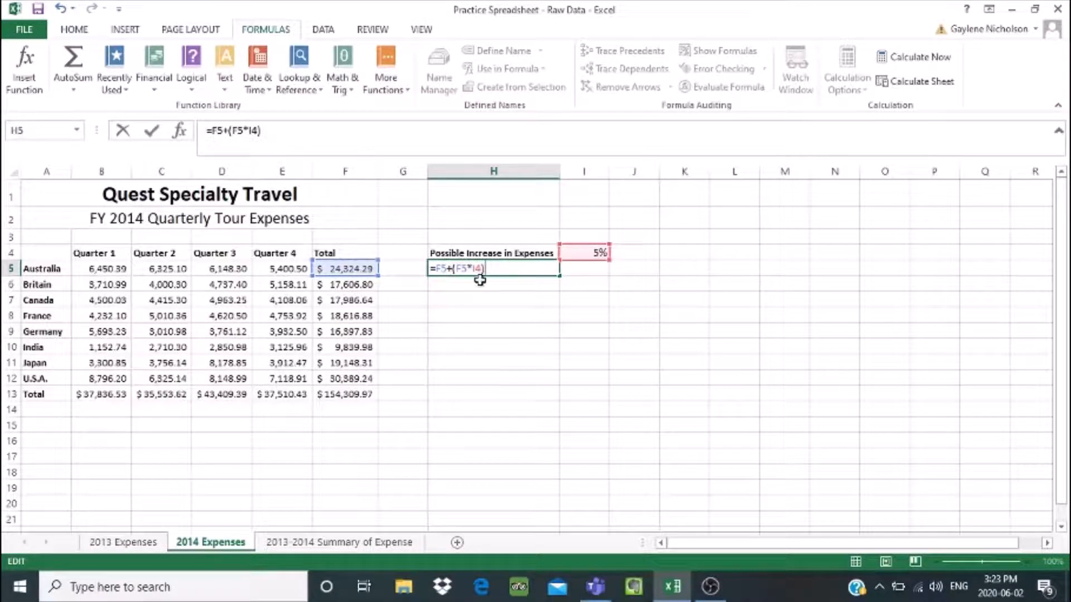
key(Return)
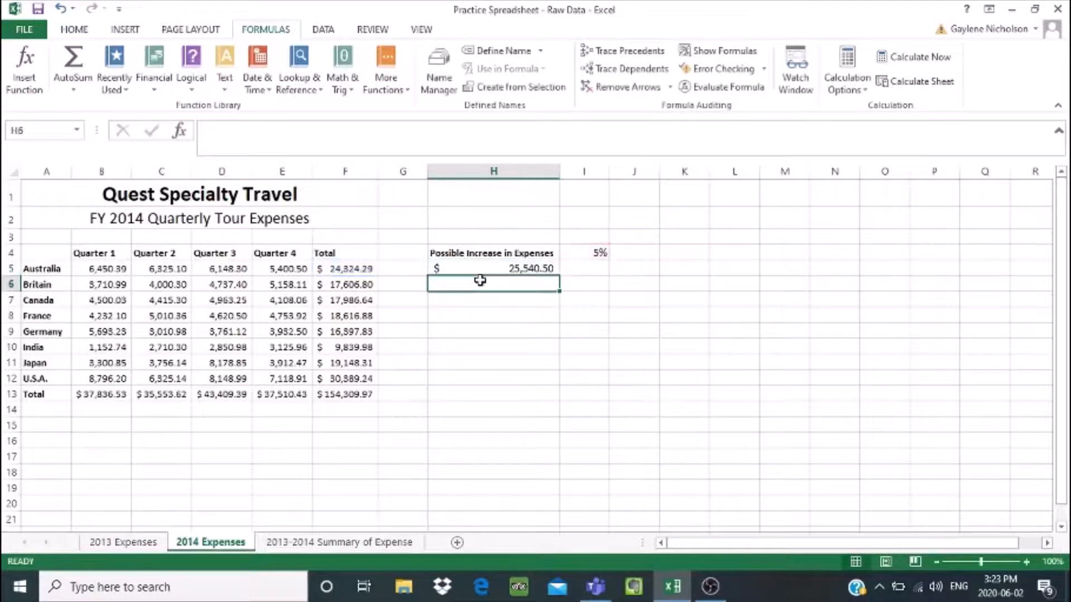
- Copy the H5 formula down to H6 and compare the cell references in both formulas
click(490, 269)
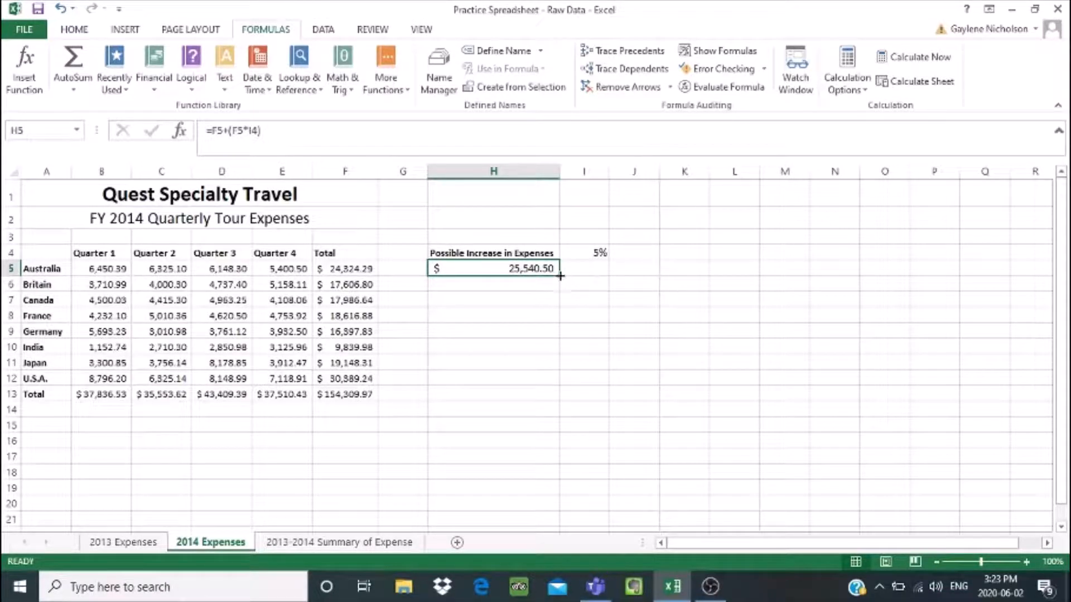
drag(560, 275, 560, 294)
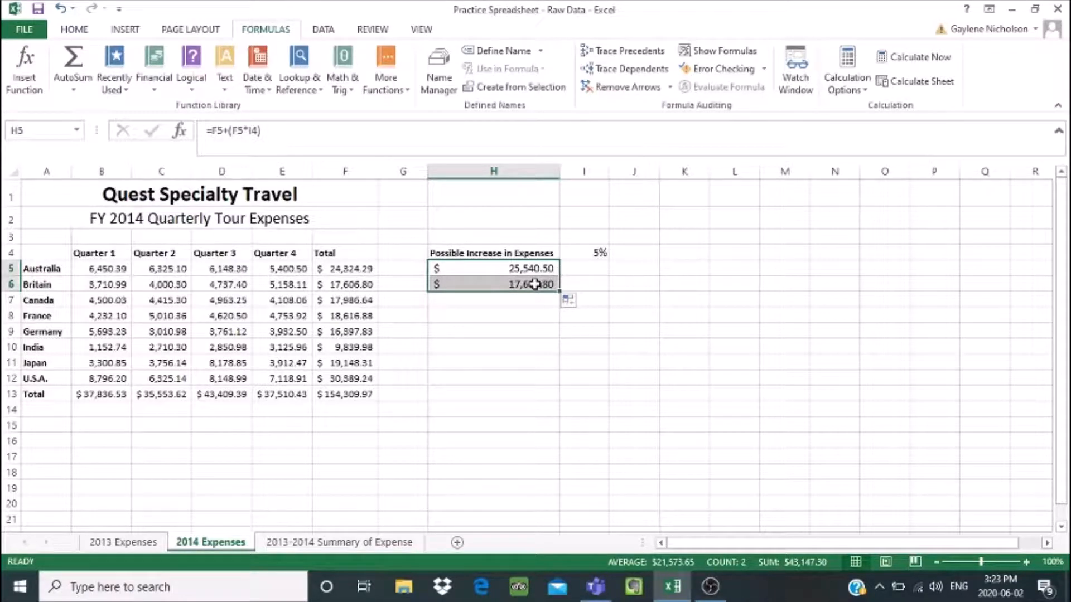
click(243, 130)
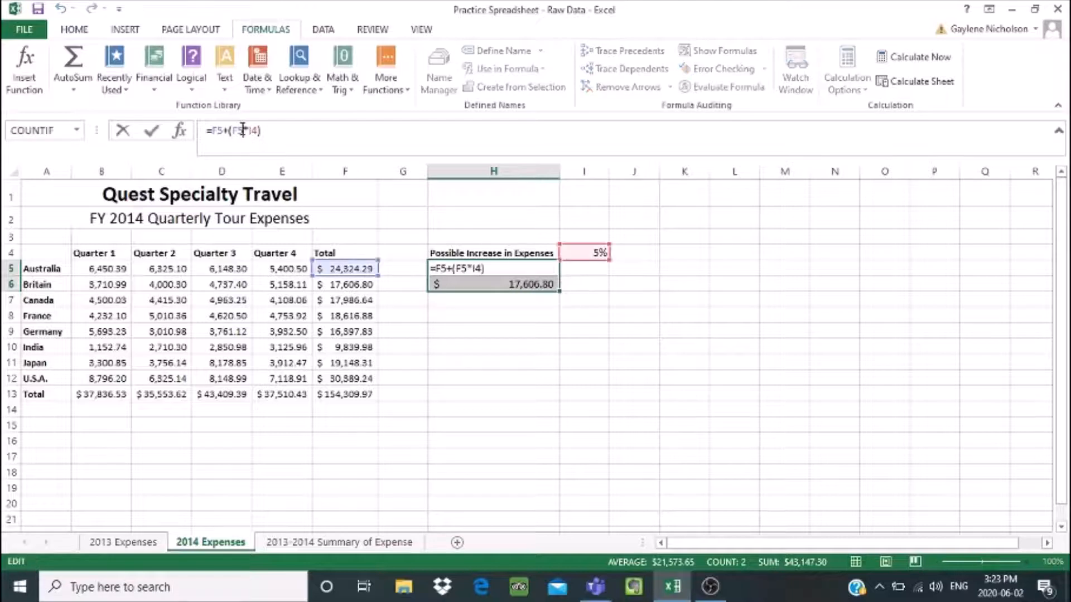
key(Return)
click(487, 285)
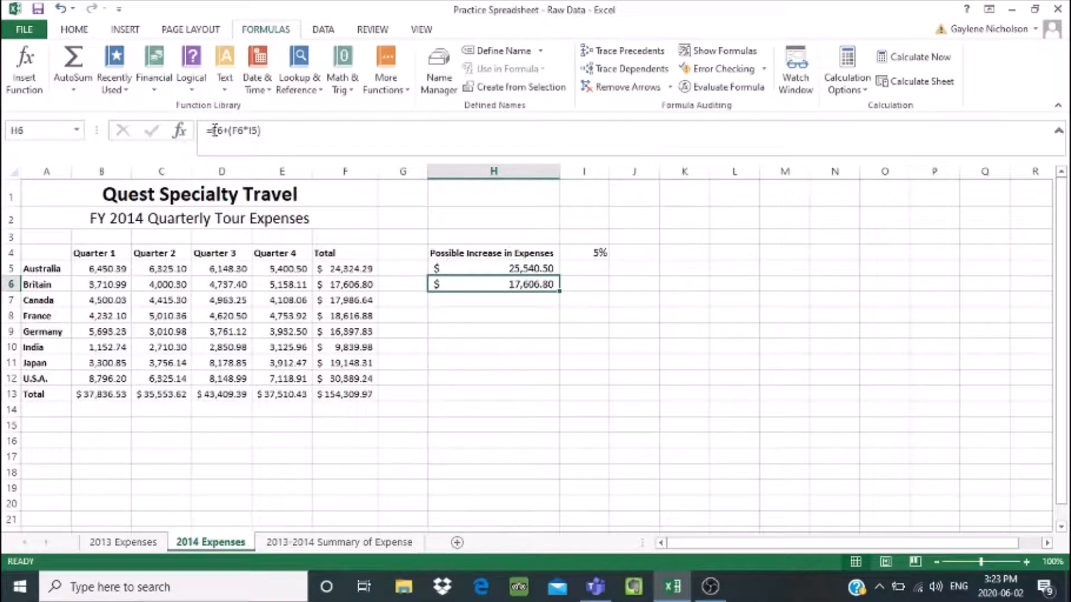
click(235, 129)
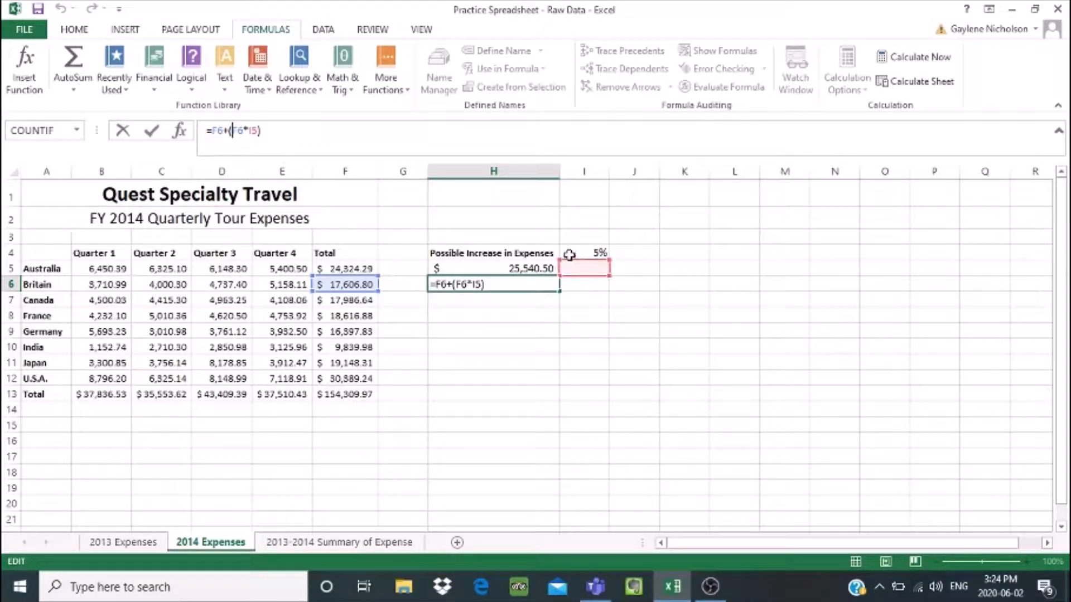
click(527, 266)
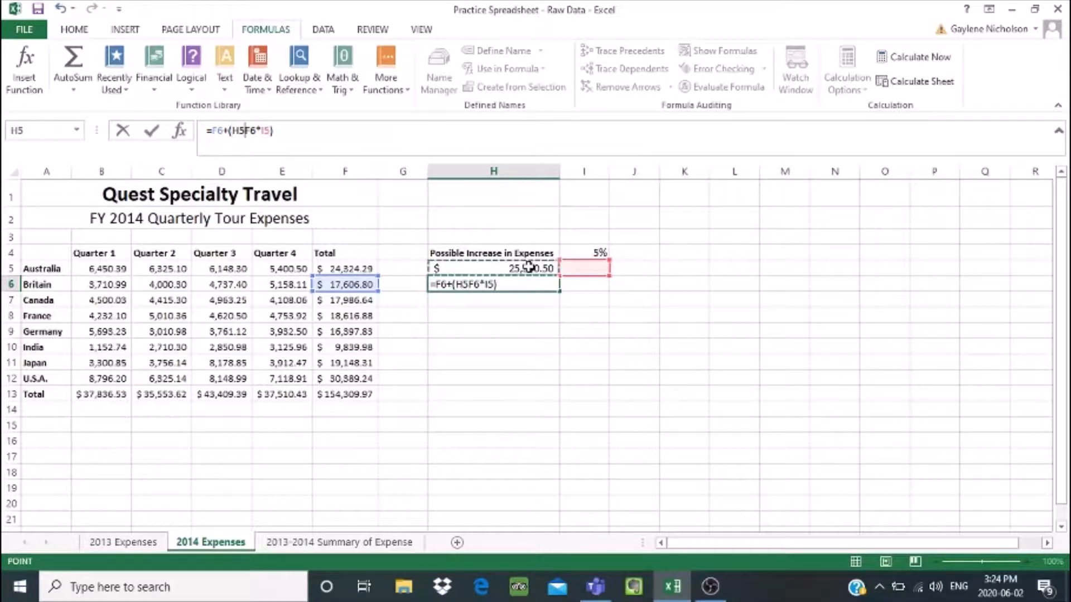
key(Escape)
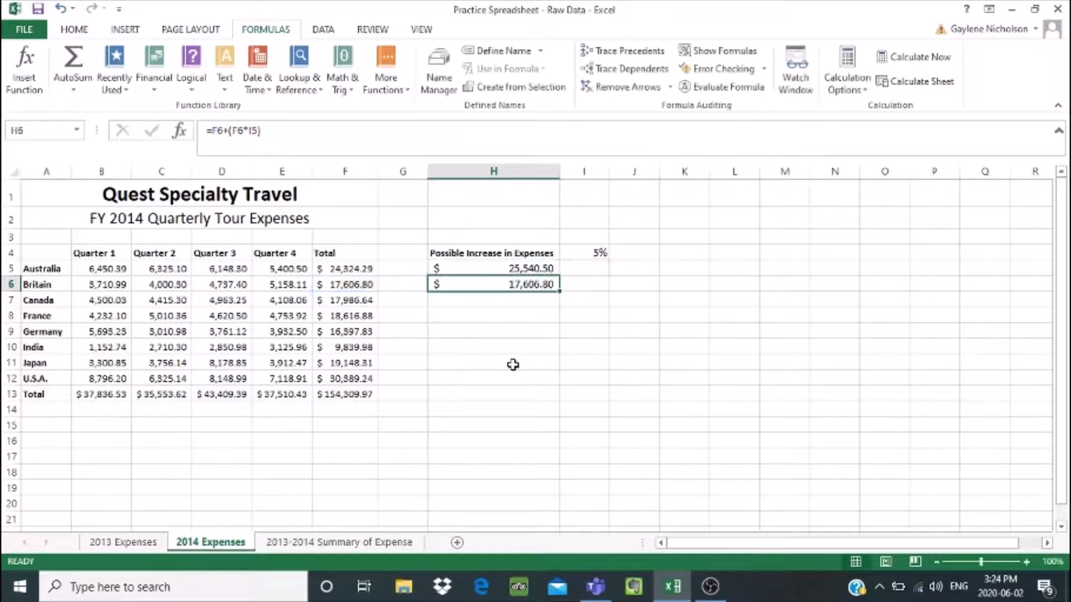
- Clear the copied formula from H6
click(505, 330)
click(502, 285)
key(Delete)
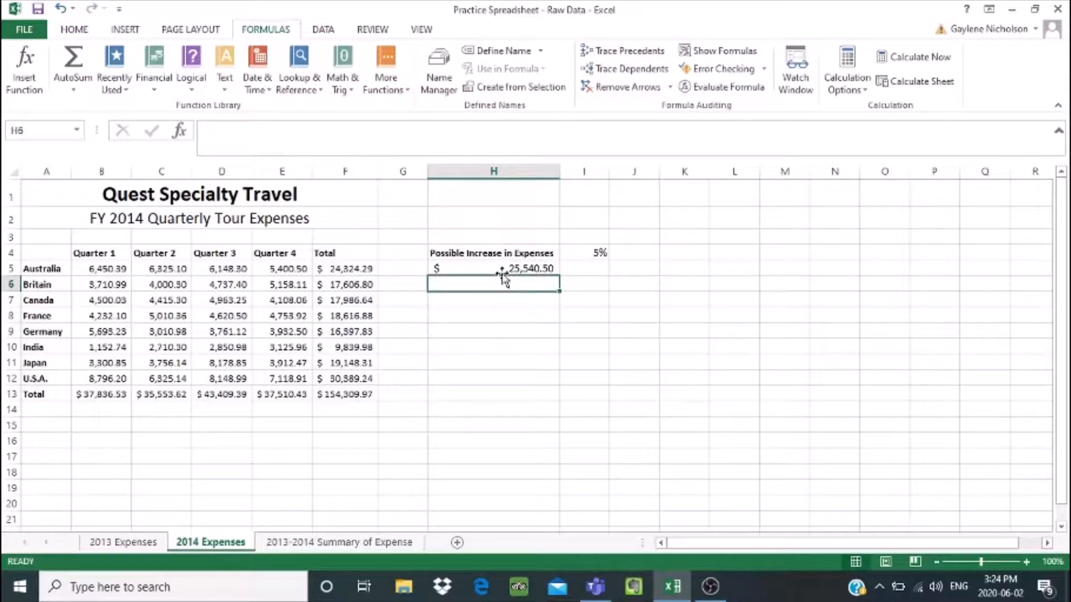
- Make the I4 reference in the H5 formula absolute, giving =F5+(F5*$I$4)
click(502, 268)
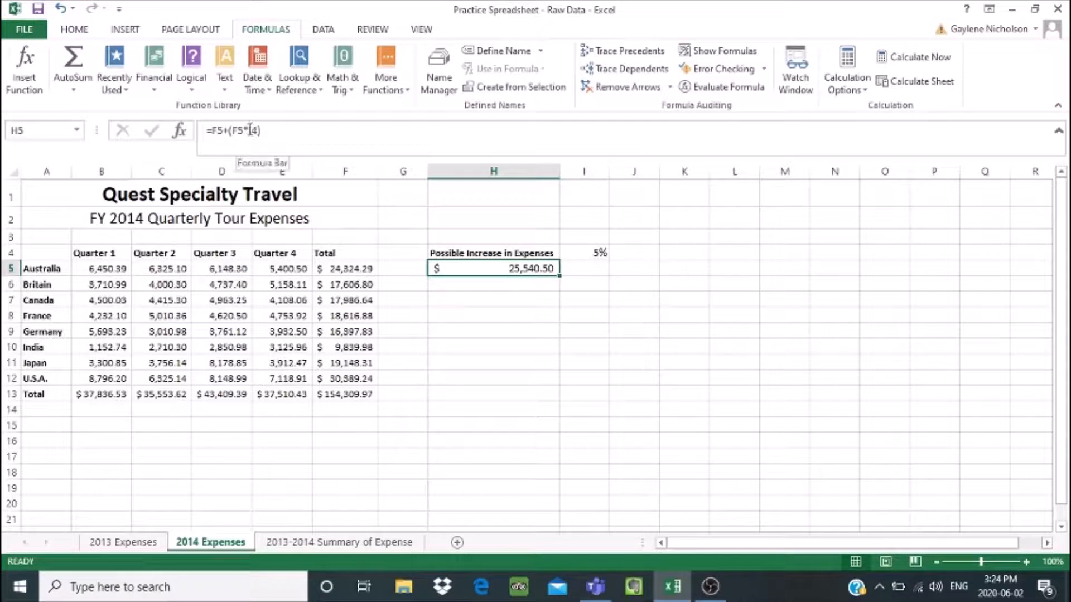
click(250, 130)
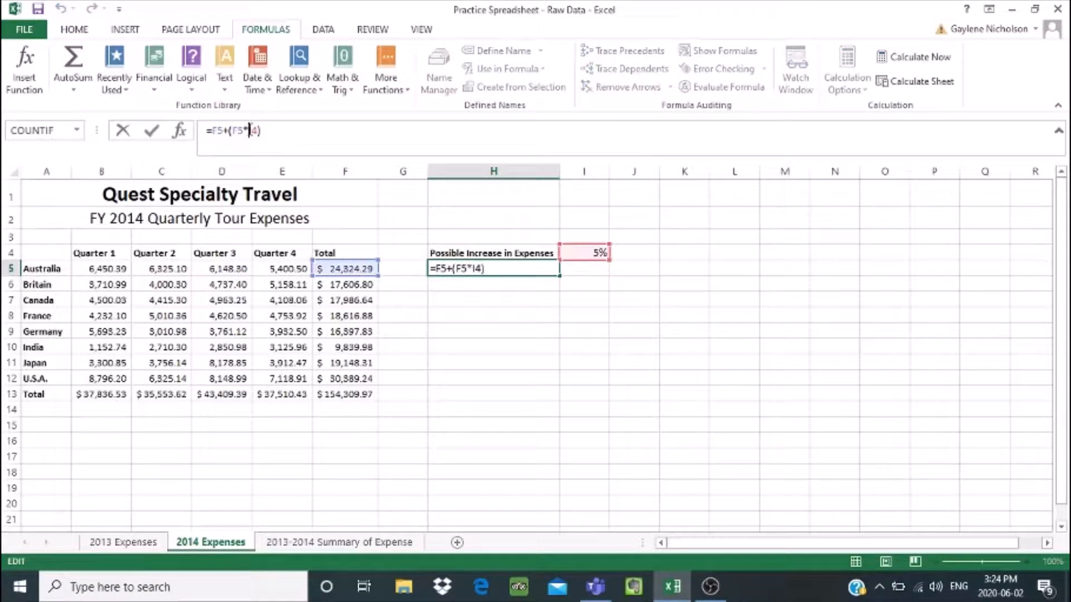
text($)
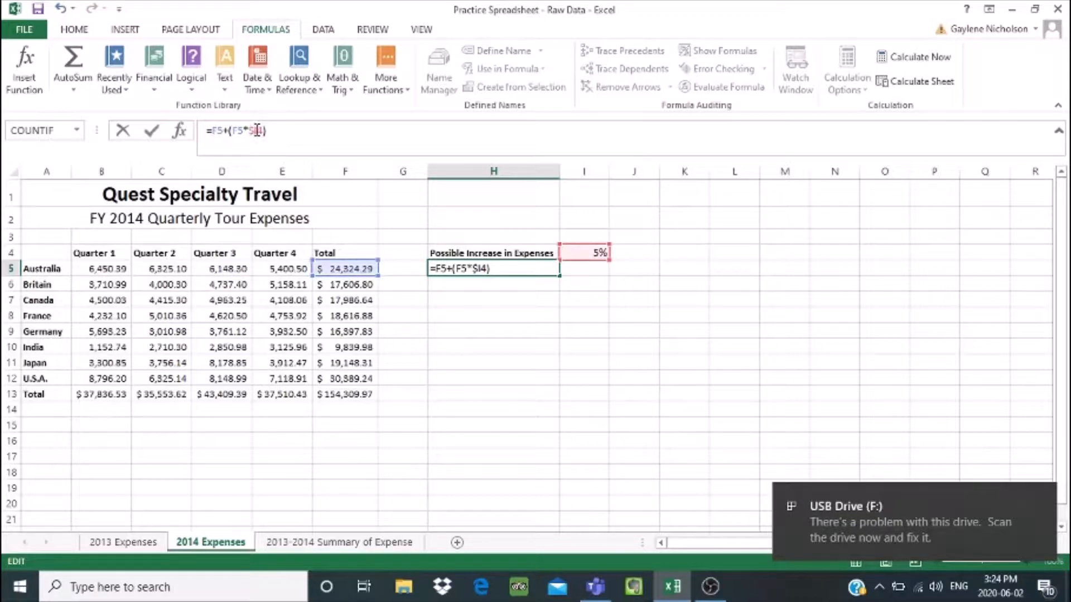
click(258, 130)
text($)
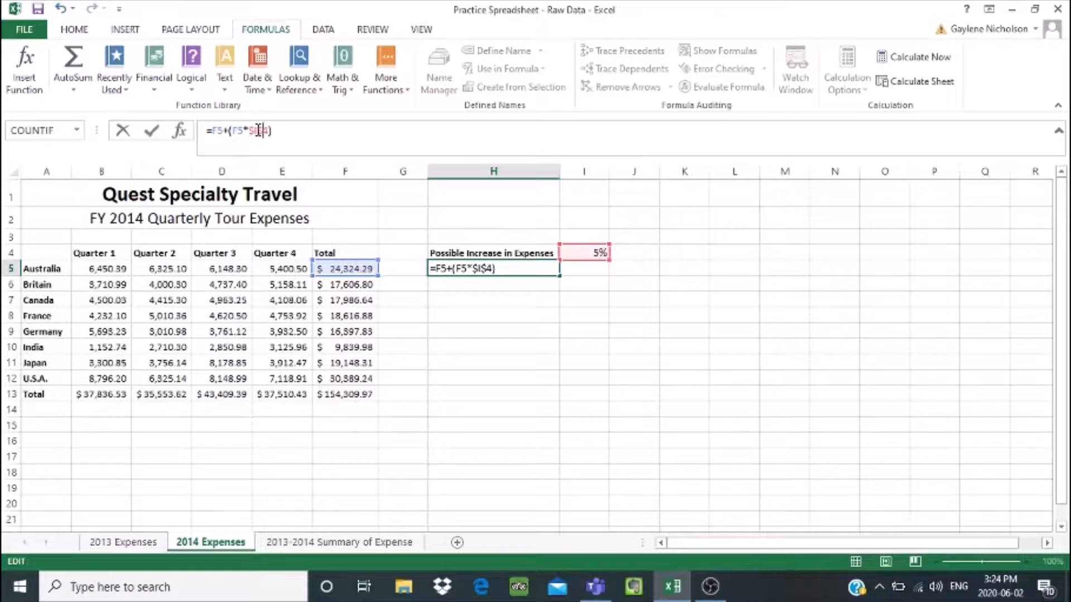
key(Return)
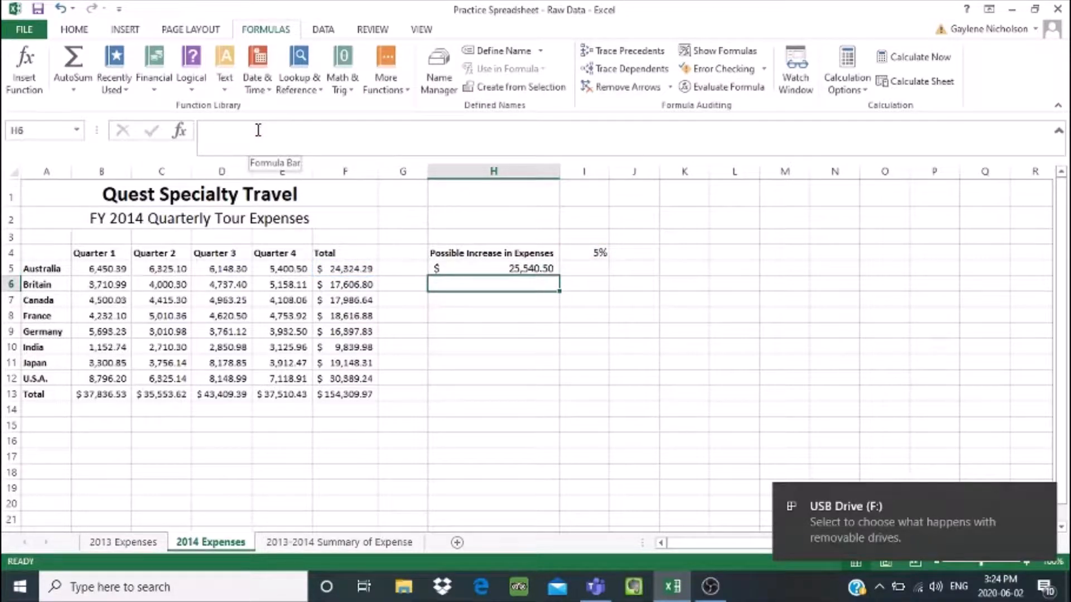
- Copy the H5 formula down the Possible Increase in Expenses column through H13
click(502, 270)
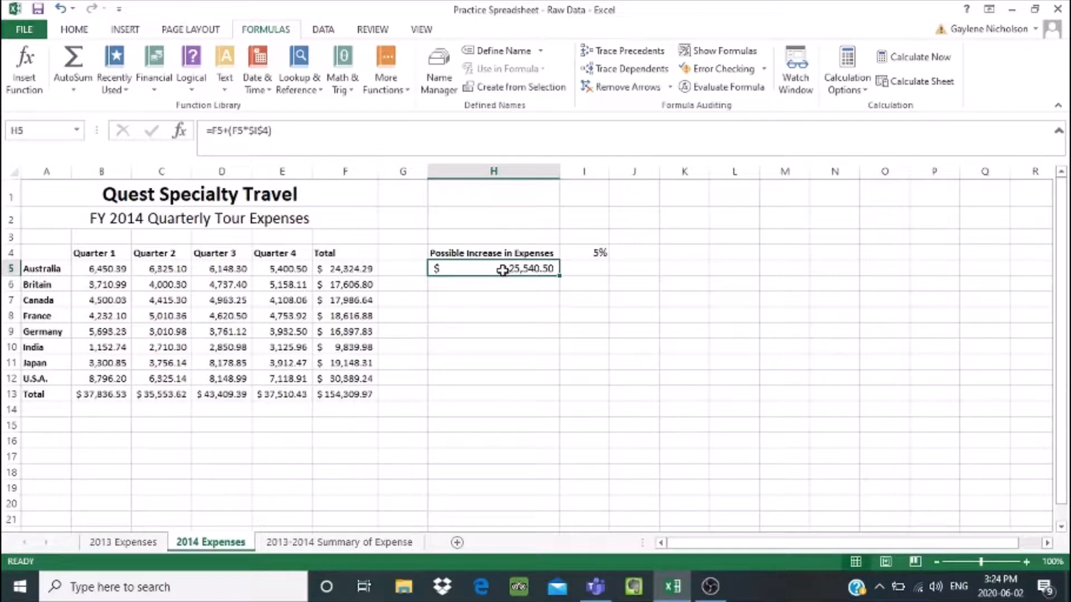
drag(560, 277, 550, 396)
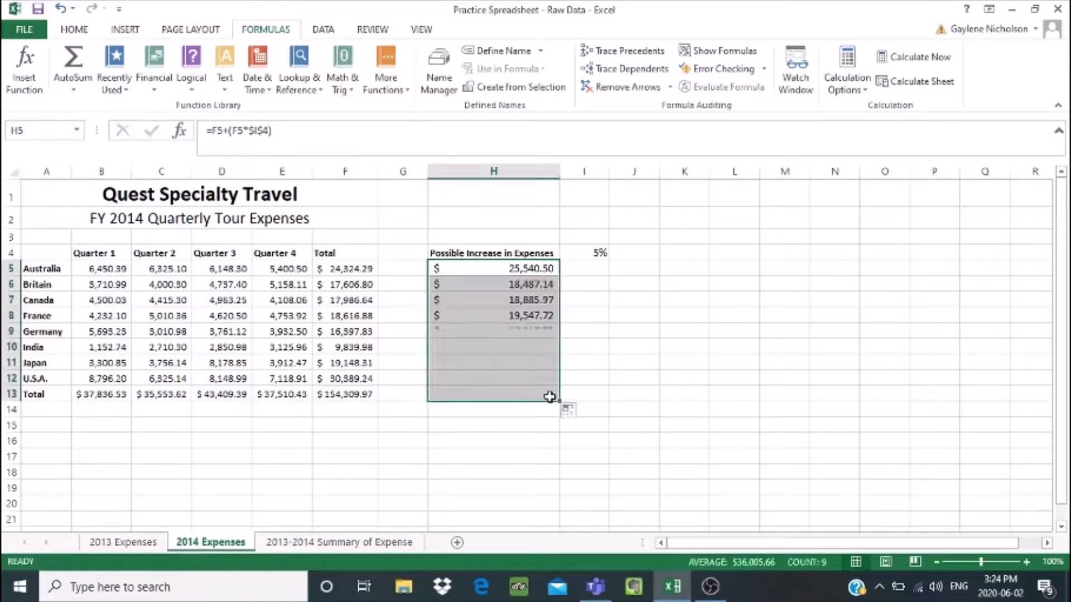
- Inspect the copied formula in H6 to check which cells its relative and absolute references point to
click(449, 285)
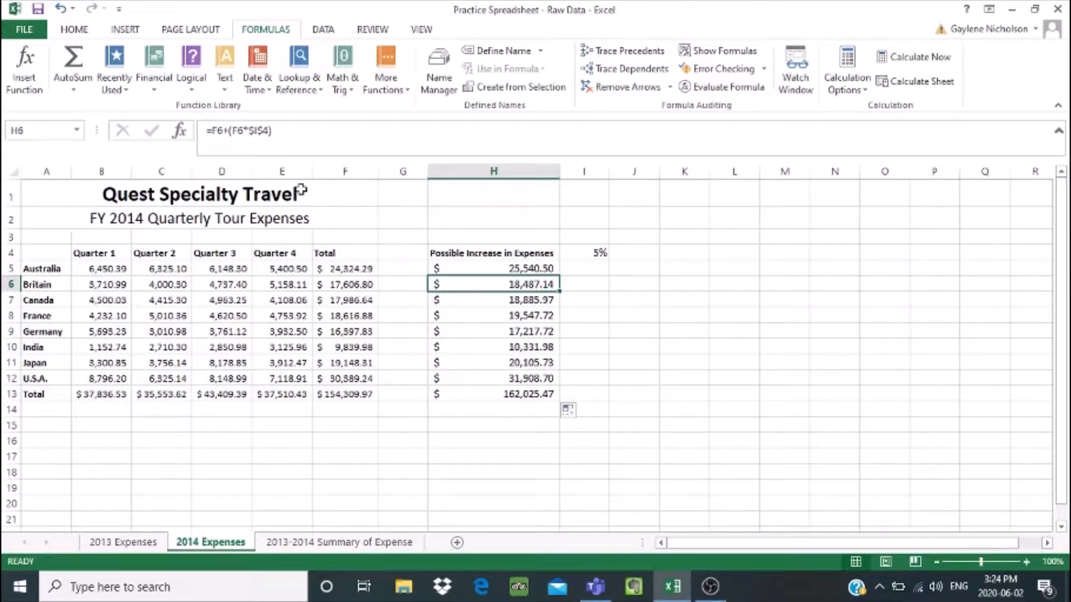
click(251, 132)
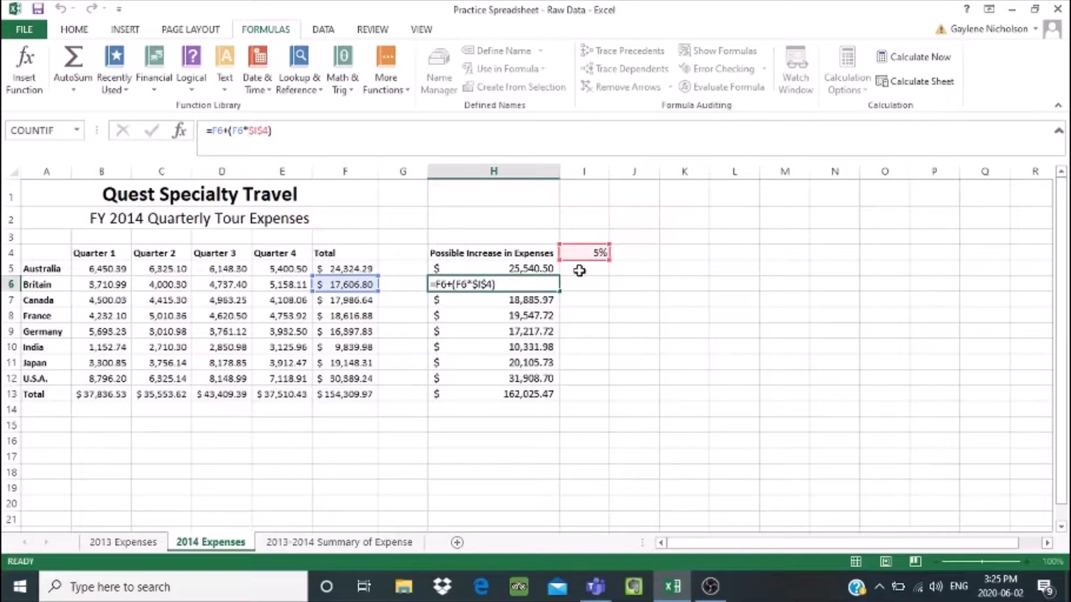
key(Return)
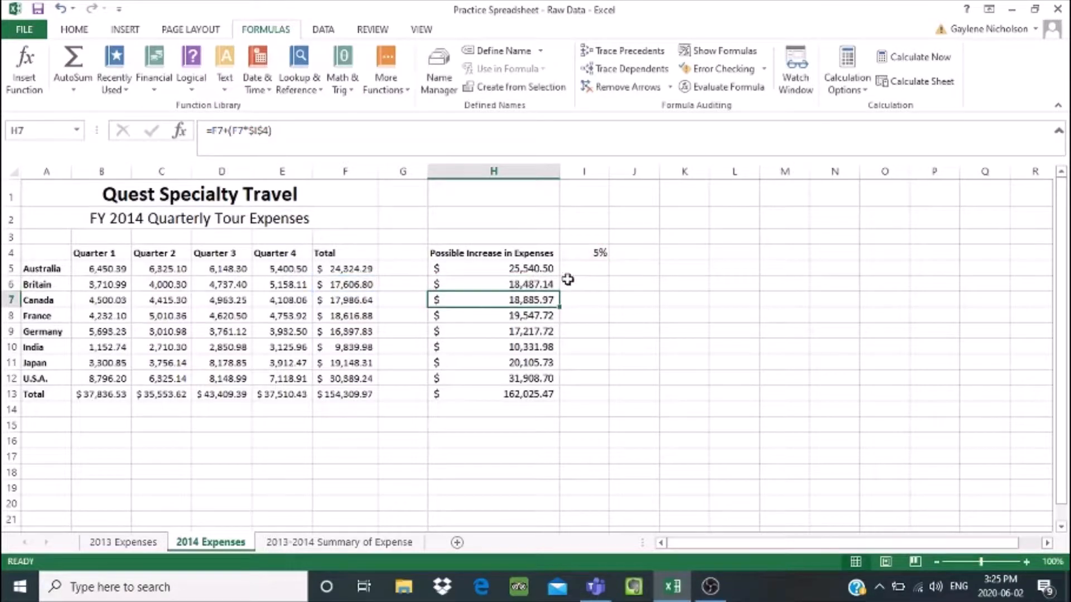
- Set the increase percentage in I4 to 3% to recalculate the possible expenses
click(582, 251)
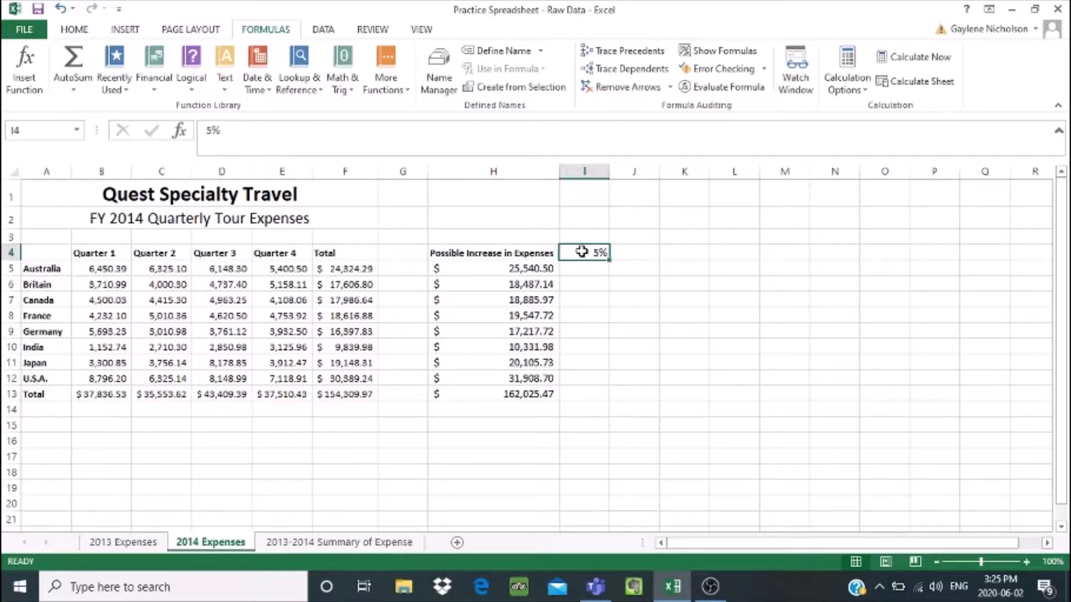
text(3)
key(Return)
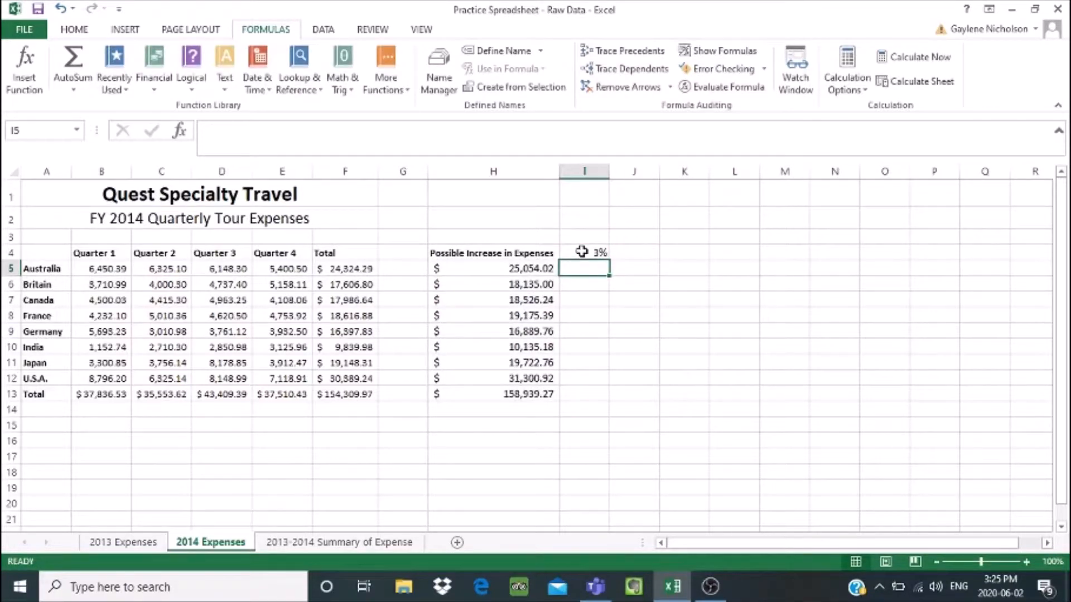
- Set the increase percentage in I4 to 6% to test another expense scenario
click(582, 252)
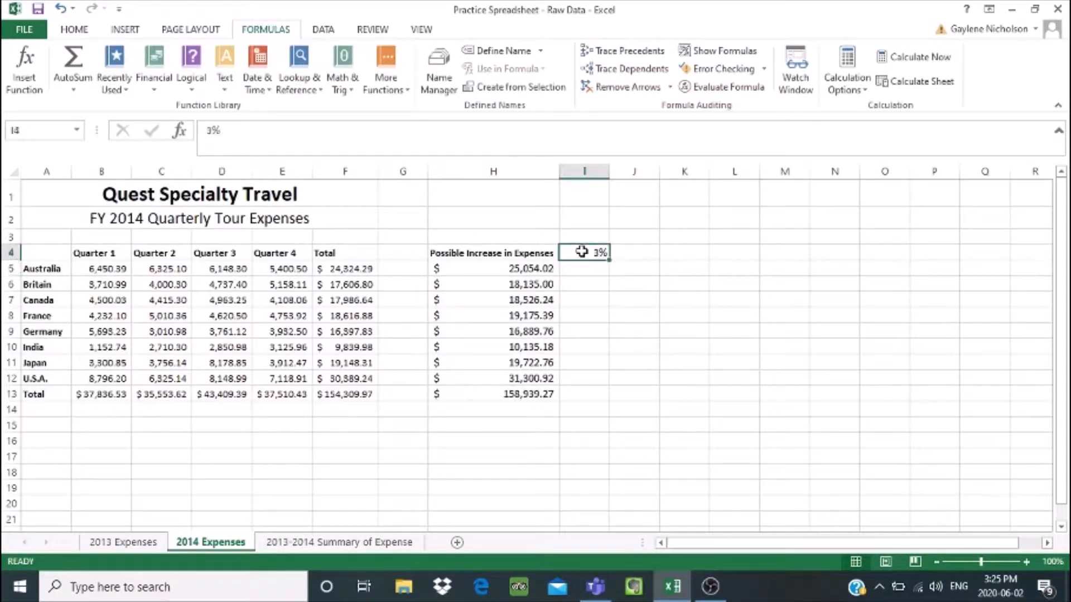
text(6)
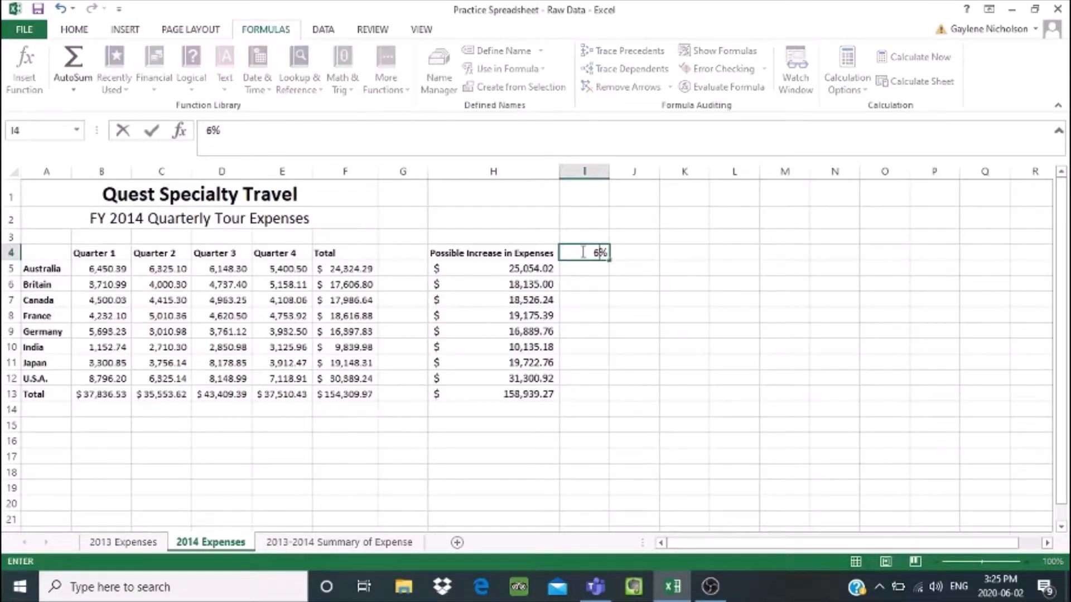
key(Return)
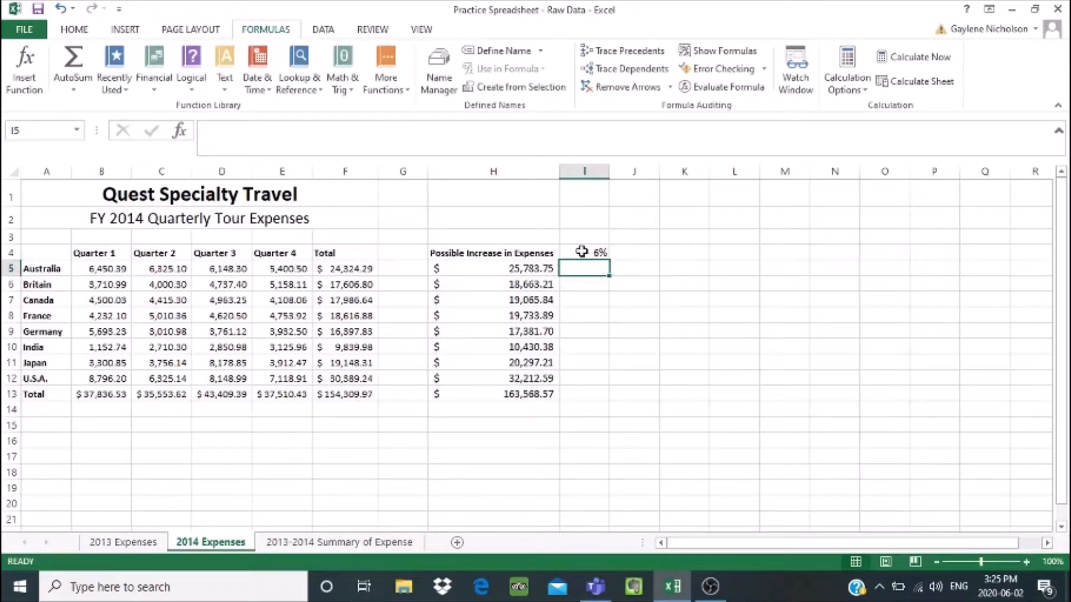